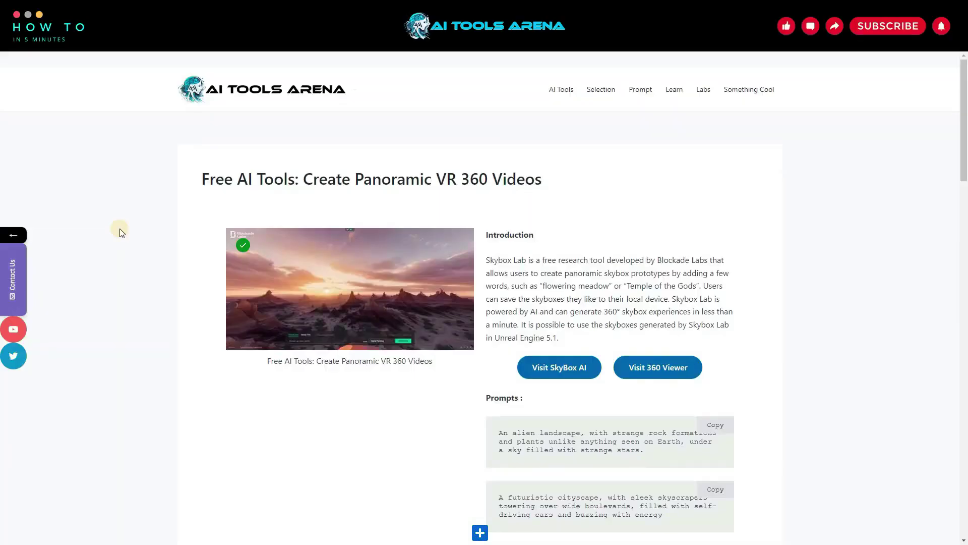
- Open Skybox AI, dismiss the welcome message, and pan around the default desert-mountain sunset panorama
{"action": "left_click", "coordinate": [568, 363]}
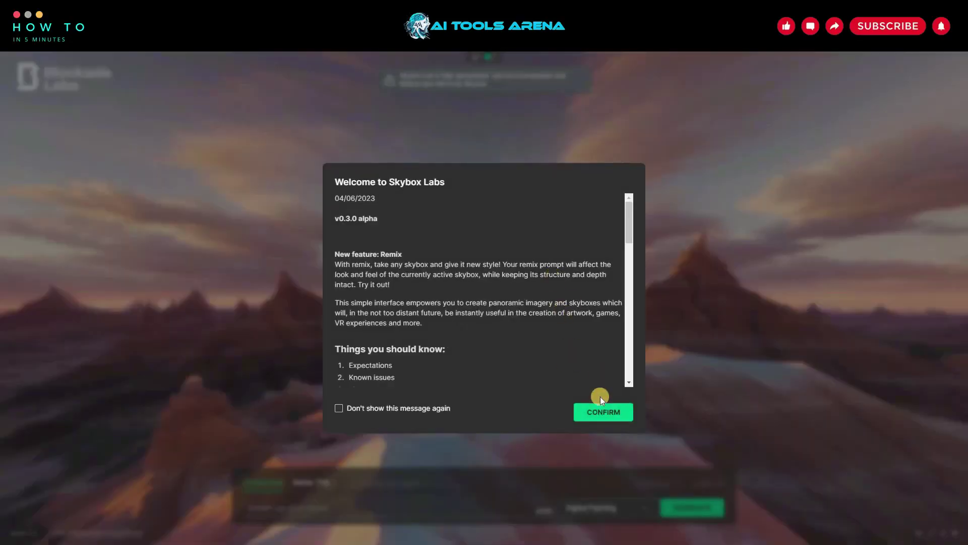
{"action": "left_click", "coordinate": [600, 408]}
{"action": "left_click_drag", "start_coordinate": [607, 308], "coordinate": [822, 296]}
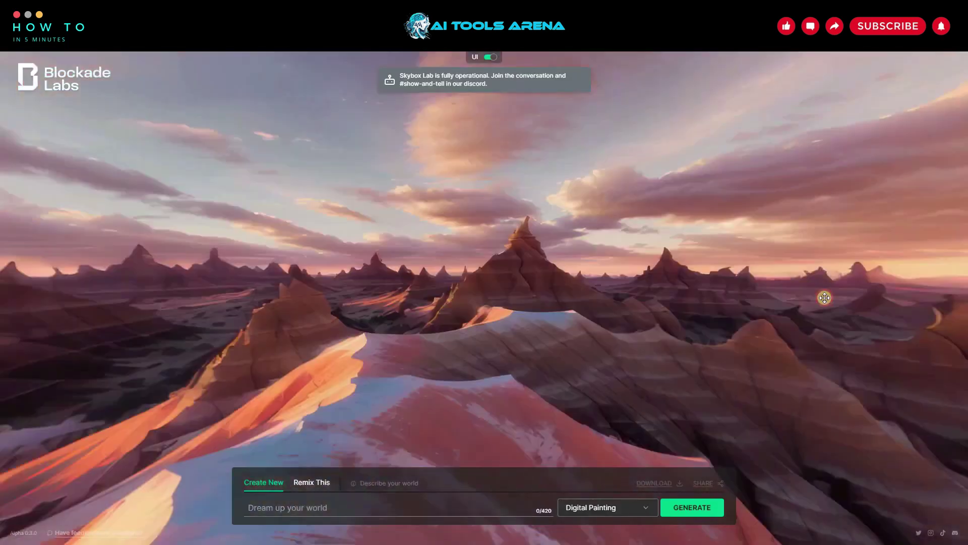
{"action": "left_click_drag", "start_coordinate": [515, 296], "coordinate": [798, 288]}
{"action": "left_click_drag", "start_coordinate": [482, 287], "coordinate": [735, 283]}
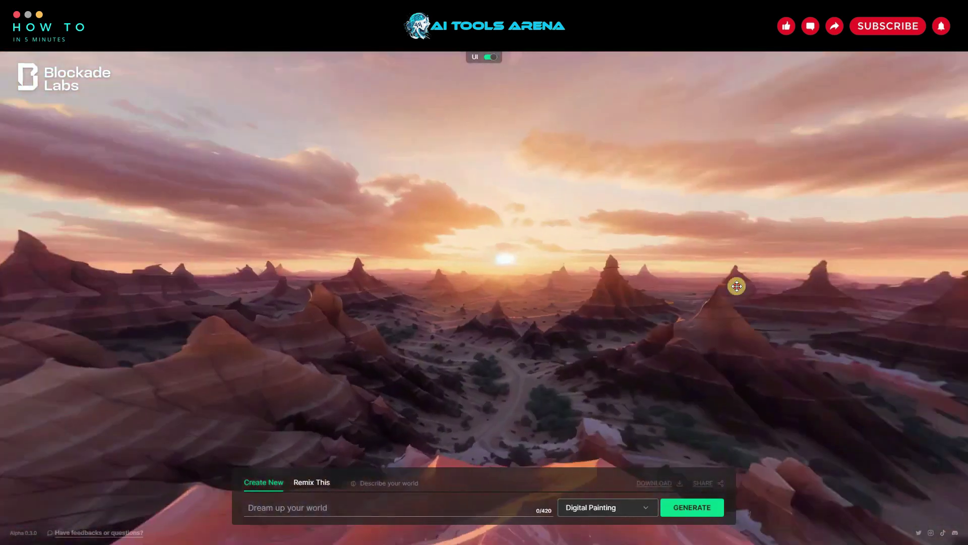
{"action": "left_click_drag", "start_coordinate": [534, 255], "coordinate": [331, 168]}
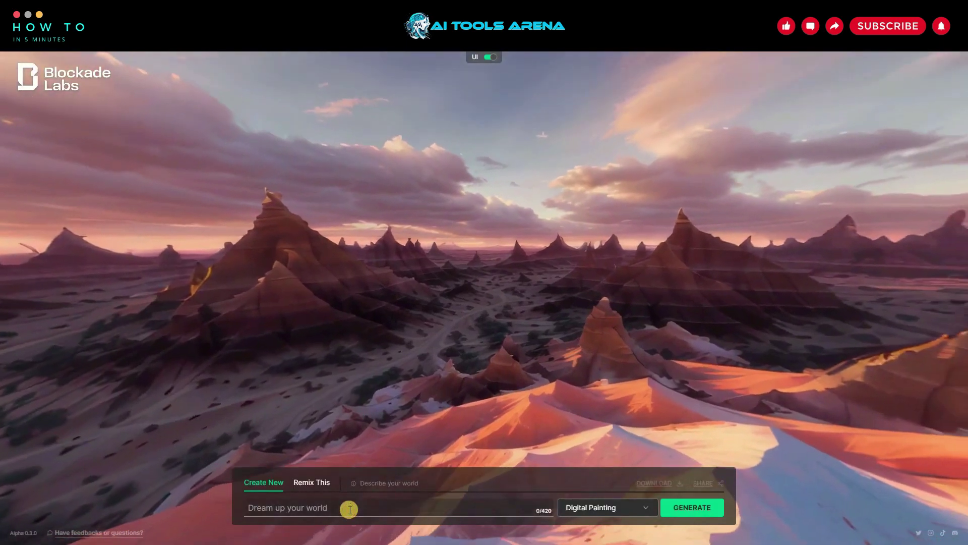
- Generate a skybox from the alien landscape prompt, then regenerate it in Fantasy Landscape style
{"action": "left_click", "coordinate": [350, 509]}
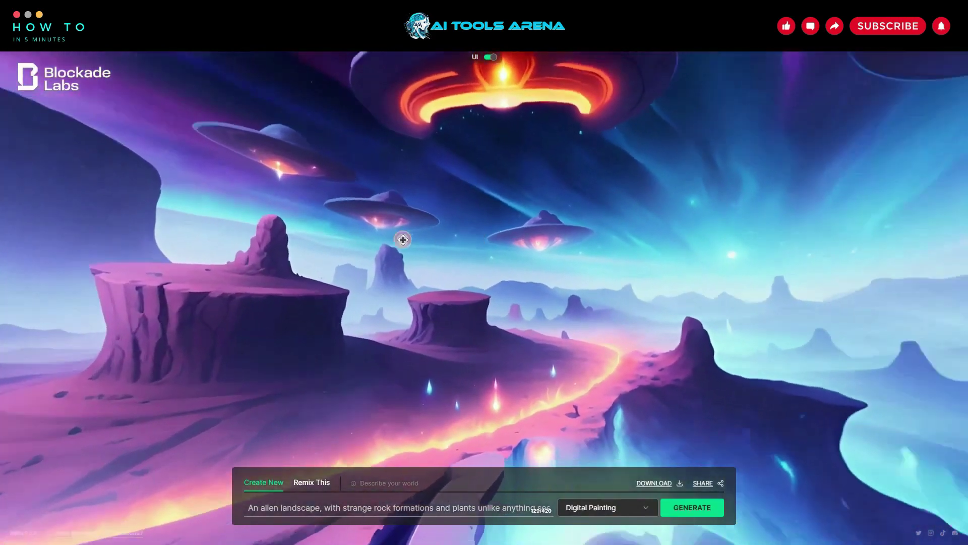
{"action": "left_click_drag", "start_coordinate": [901, 289], "coordinate": [526, 201]}
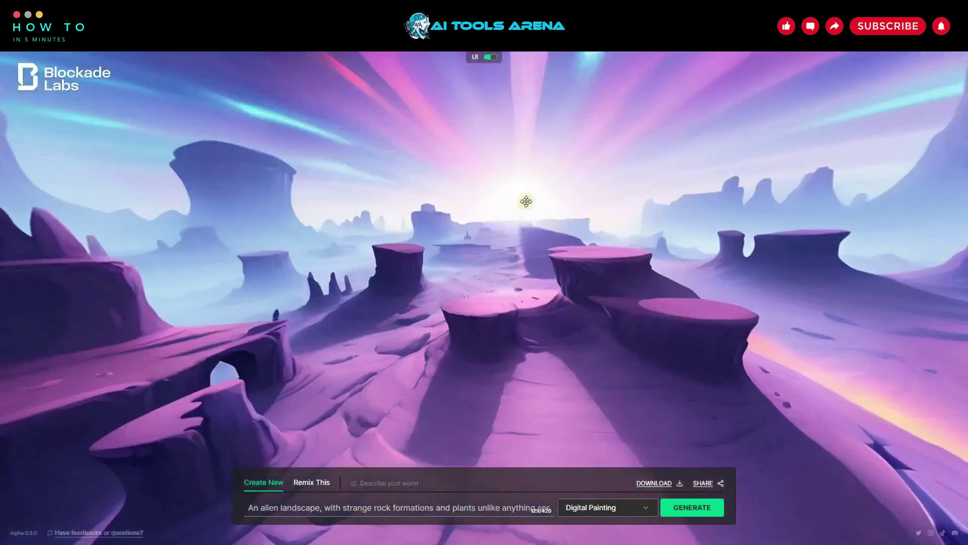
{"action": "left_click", "coordinate": [603, 248]}
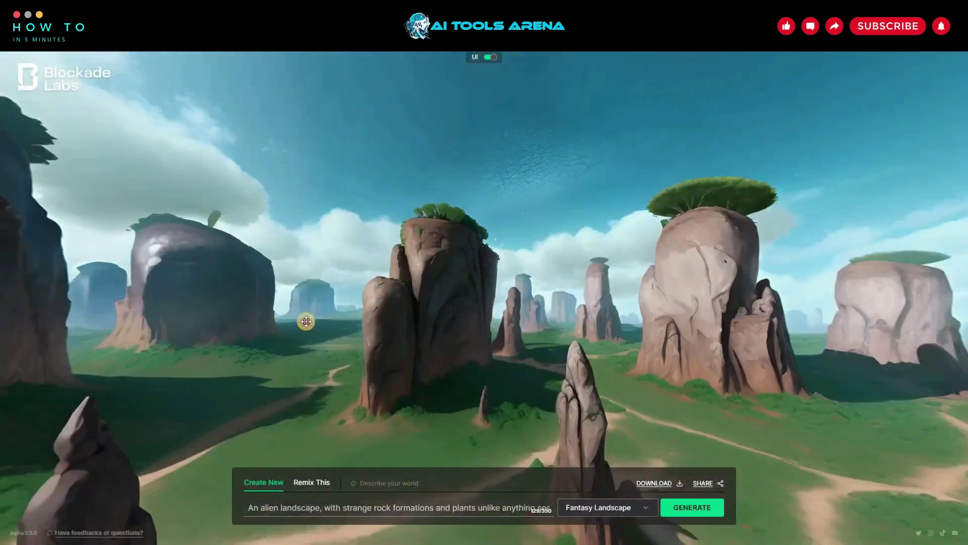
{"action": "left_click_drag", "start_coordinate": [306, 321], "coordinate": [595, 504]}
- Regenerate the alien landscape in Anime Art Style and look around the green valley
{"action": "left_click", "coordinate": [595, 505]}
{"action": "left_click", "coordinate": [612, 255]}
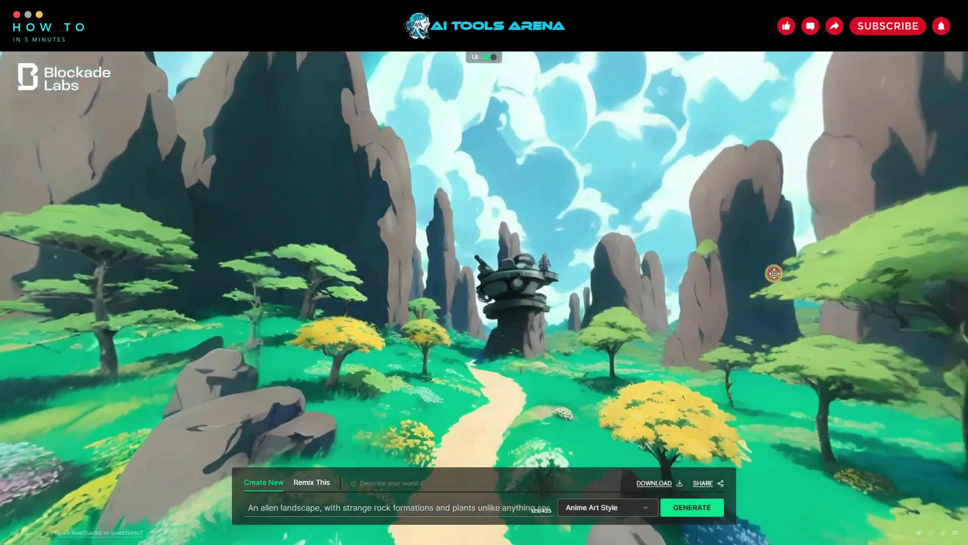
{"action": "left_click_drag", "start_coordinate": [773, 275], "coordinate": [254, 204]}
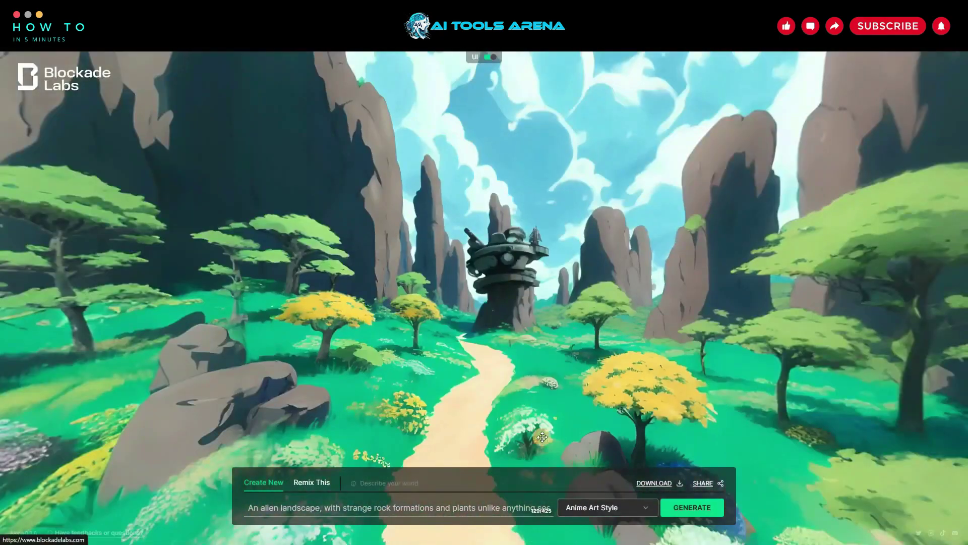
- Generate a SciFi style version of the alien landscape skybox
{"action": "left_click", "coordinate": [621, 507]}
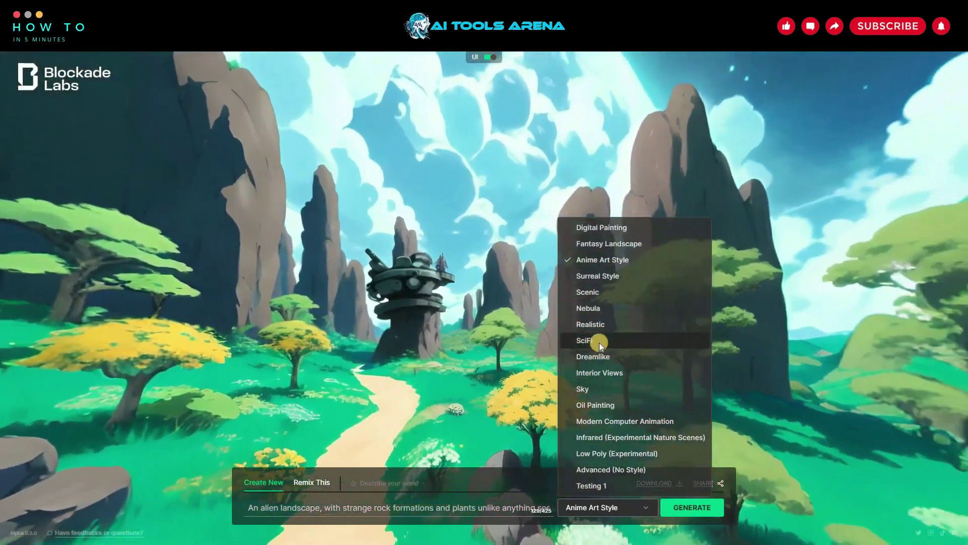
{"action": "left_click", "coordinate": [599, 341]}
{"action": "left_click", "coordinate": [692, 507]}
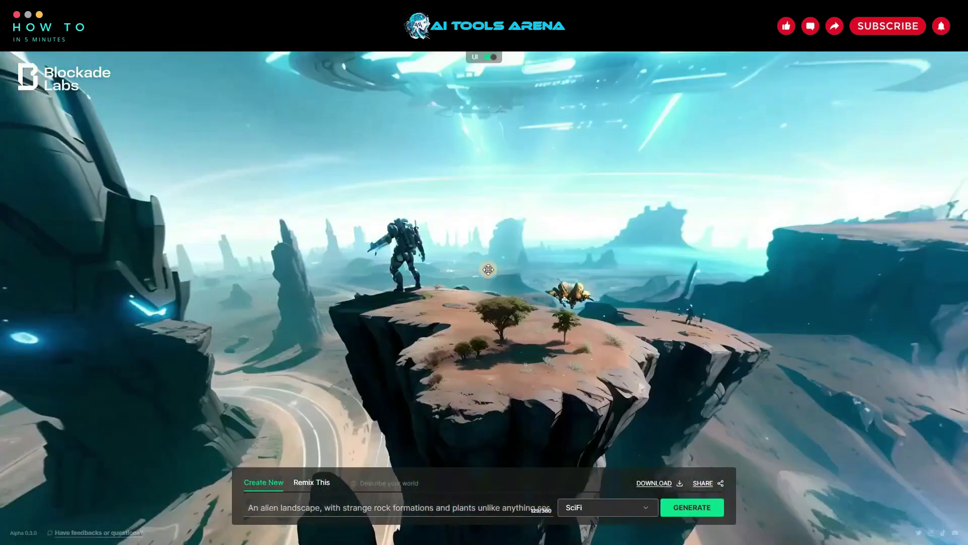
{"action": "left_click_drag", "start_coordinate": [488, 270], "coordinate": [447, 309]}
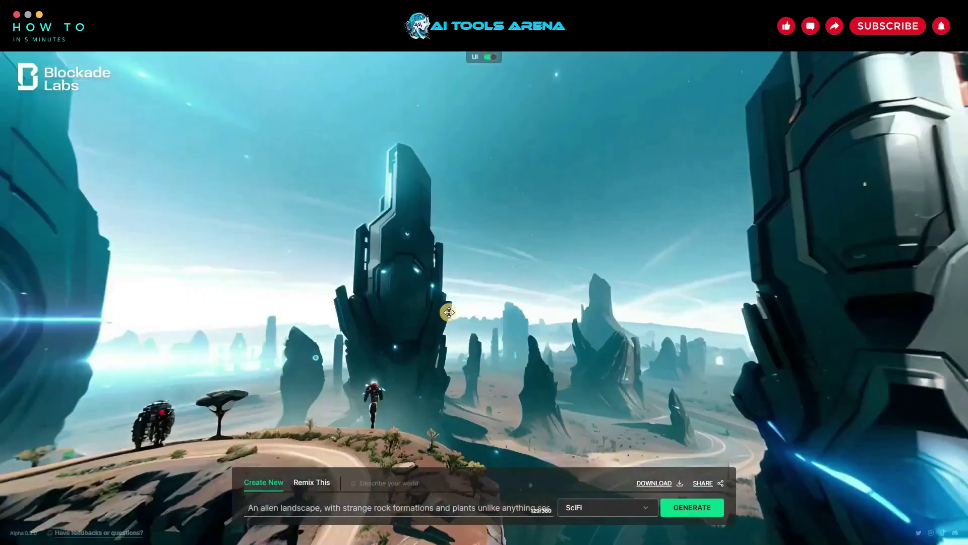
- Regenerate it in Realistic style and look around the red rock islands over water
{"action": "left_click", "coordinate": [608, 508]}
{"action": "left_click", "coordinate": [591, 325]}
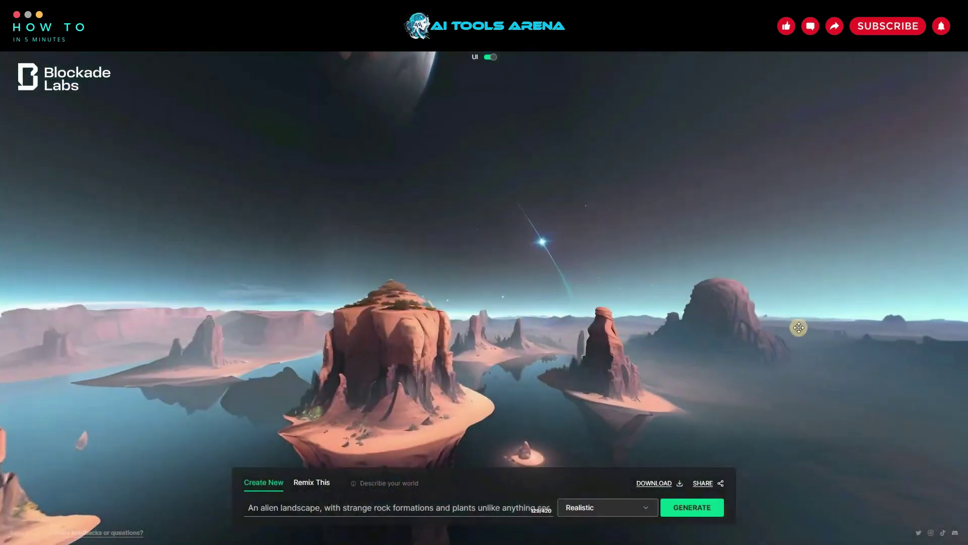
{"action": "left_click_drag", "start_coordinate": [797, 327], "coordinate": [262, 307]}
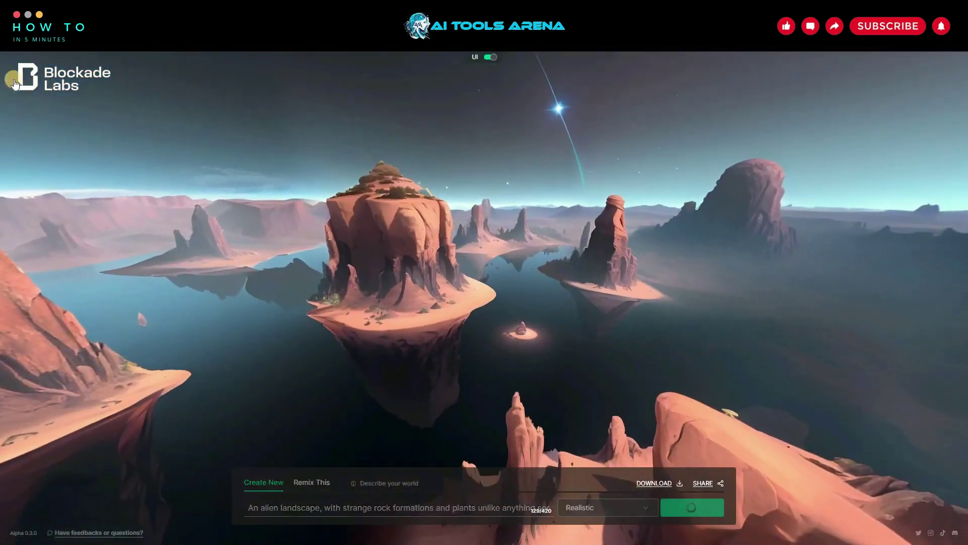
- Generate another Realistic canyon skybox with a blue lake and download it as a JPG
{"action": "left_click", "coordinate": [15, 83]}
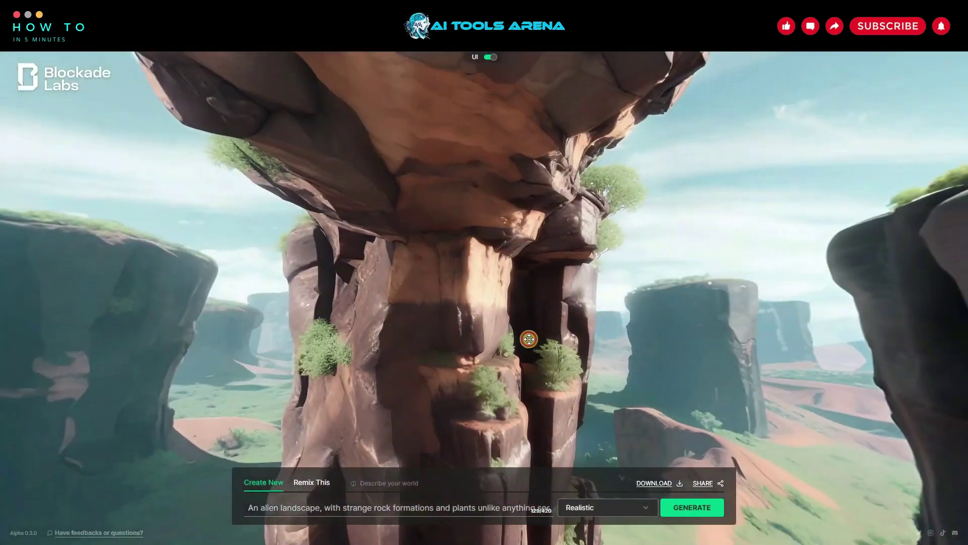
{"action": "left_click_drag", "start_coordinate": [530, 339], "coordinate": [555, 384]}
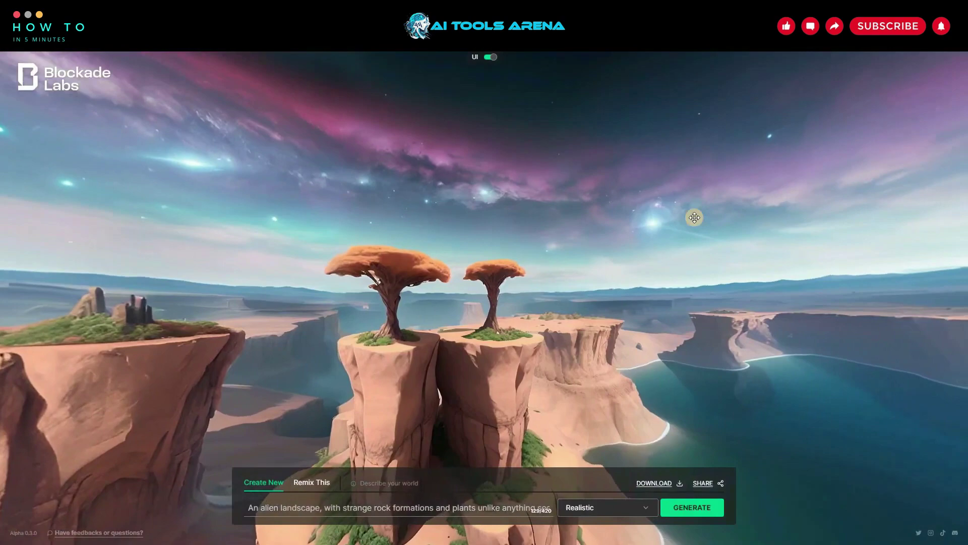
{"action": "left_click_drag", "start_coordinate": [694, 217], "coordinate": [479, 352]}
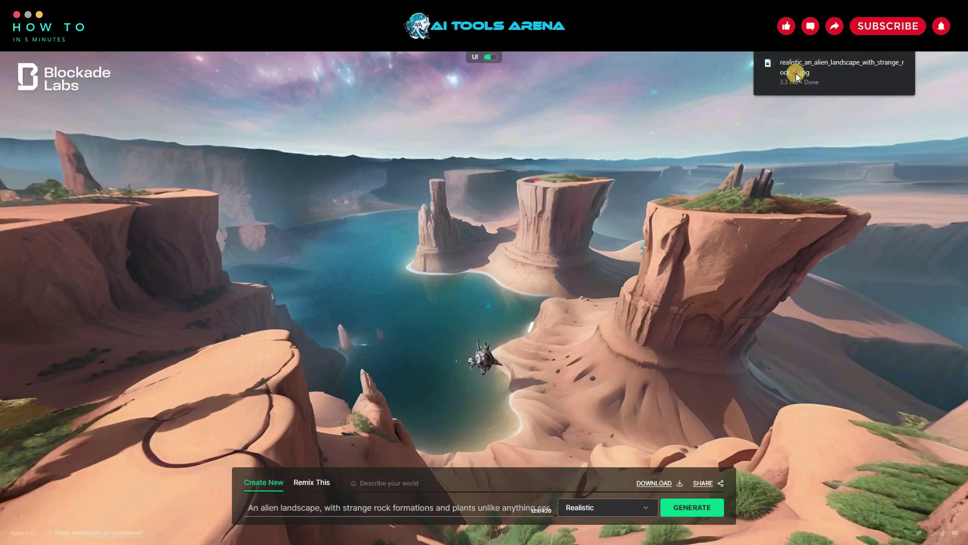
{"action": "left_click", "coordinate": [796, 73]}
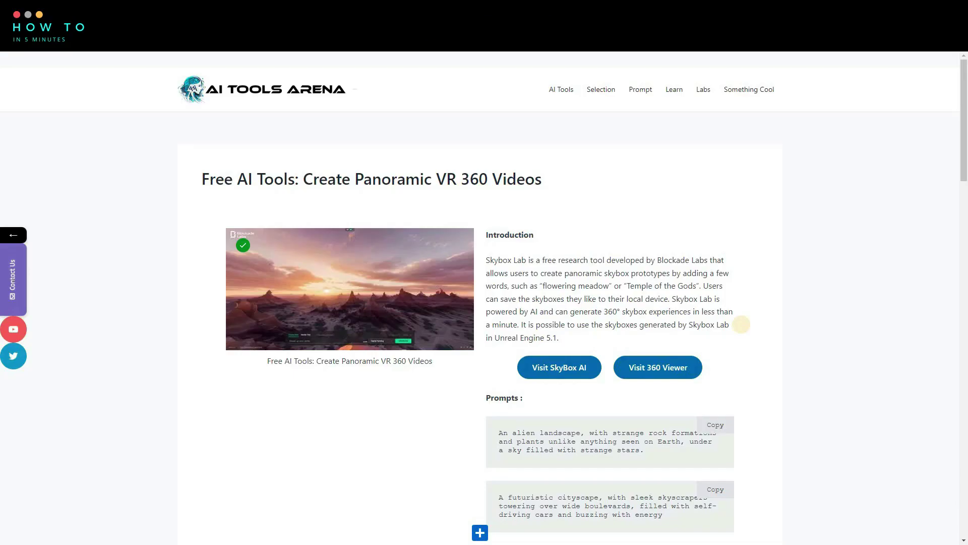
- Replace the prompt to generate cityscape, Japanese village and space station interior skyboxes
{"action": "scroll", "coordinate": [734, 323], "scroll_direction": "down", "scroll_amount": 3}
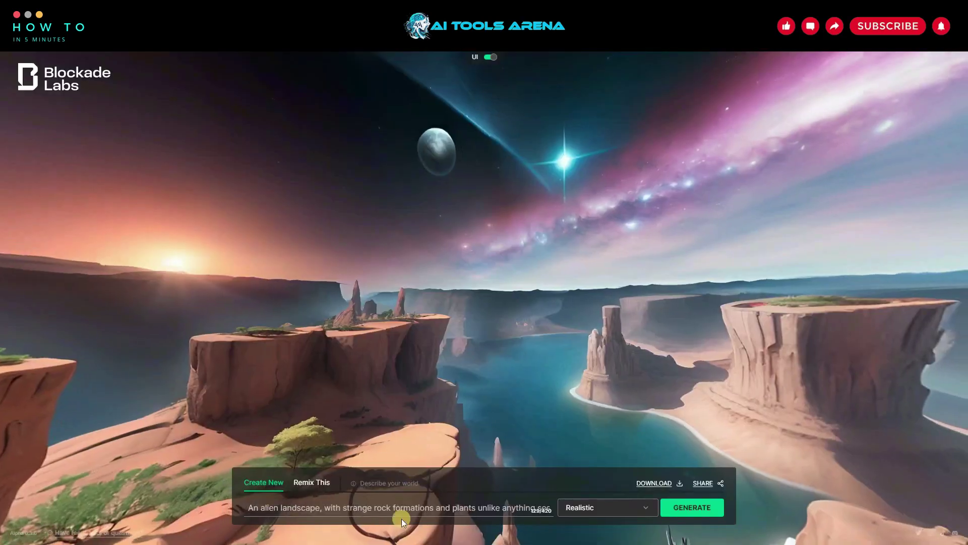
{"action": "triple_click", "coordinate": [402, 507]}
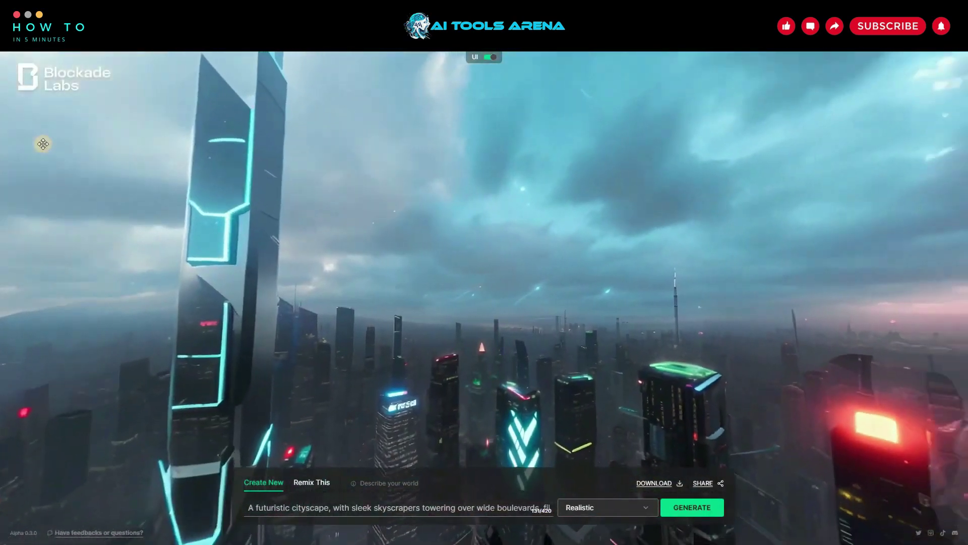
{"action": "left_click_drag", "start_coordinate": [44, 145], "coordinate": [519, 306]}
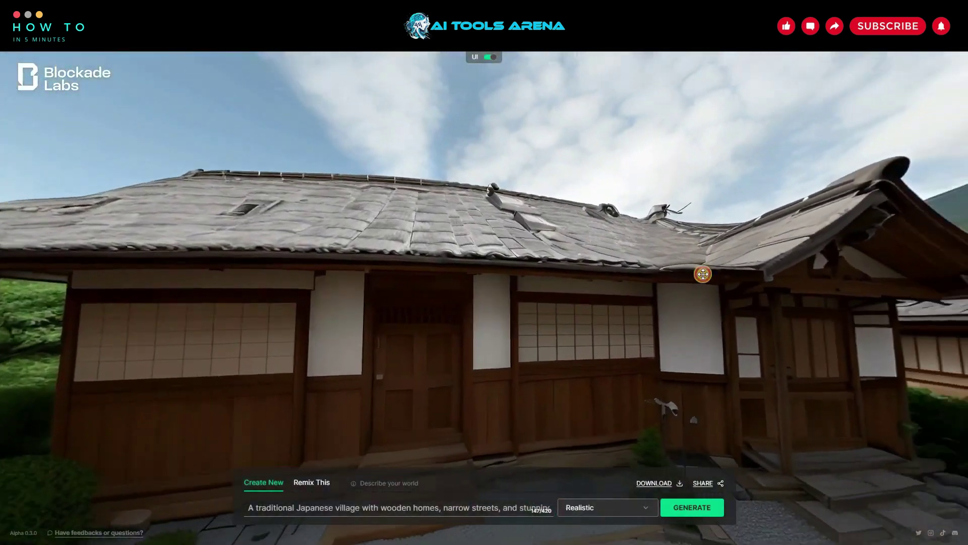
{"action": "left_click_drag", "start_coordinate": [702, 274], "coordinate": [625, 344]}
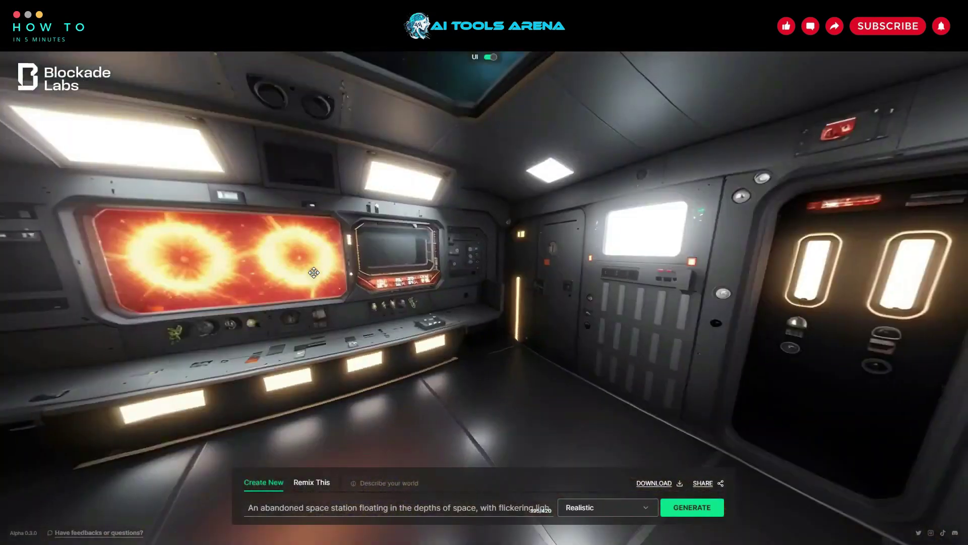
- Inspect the space station, underwater coral city, haunted forest and floating island skyboxes
{"action": "left_click_drag", "start_coordinate": [314, 273], "coordinate": [349, 96]}
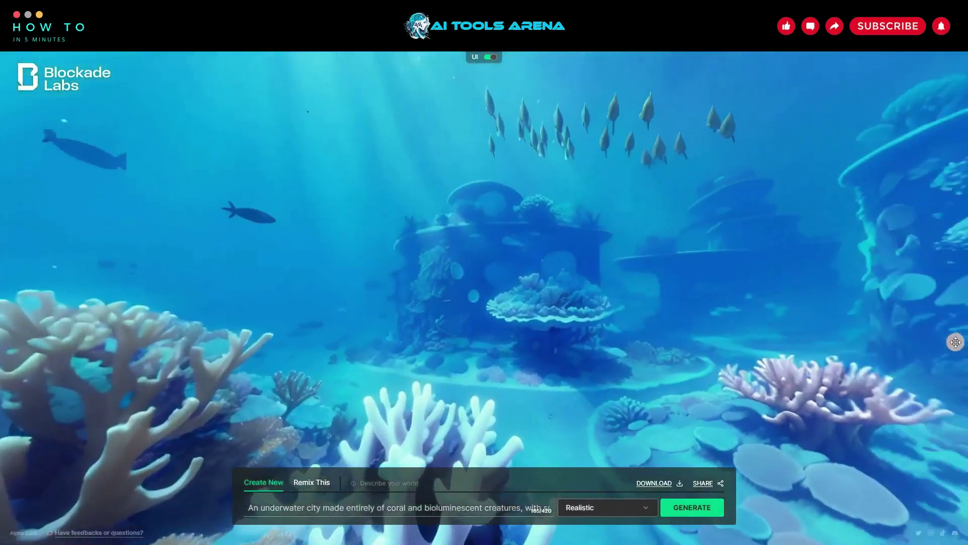
{"action": "left_click_drag", "start_coordinate": [605, 302], "coordinate": [396, 67]}
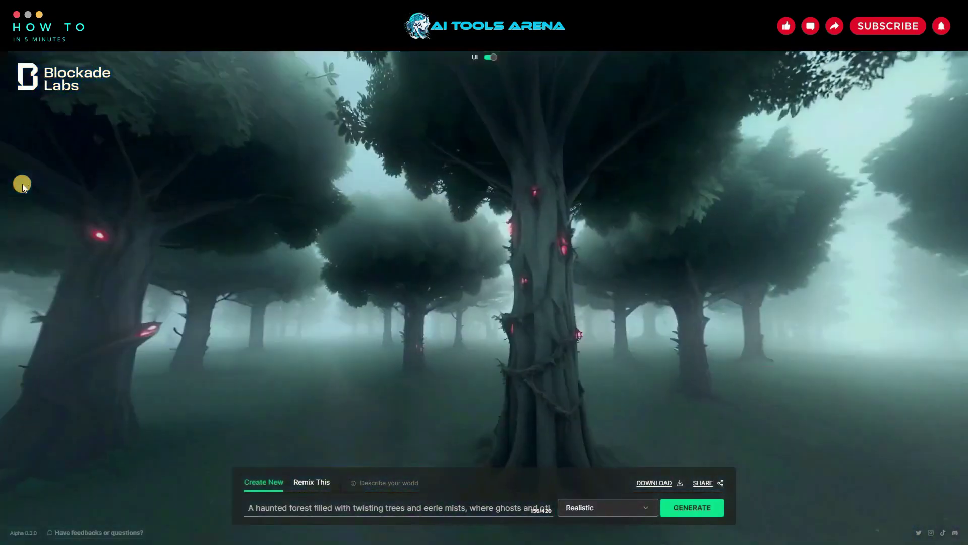
{"action": "left_click_drag", "start_coordinate": [22, 183], "coordinate": [361, 169]}
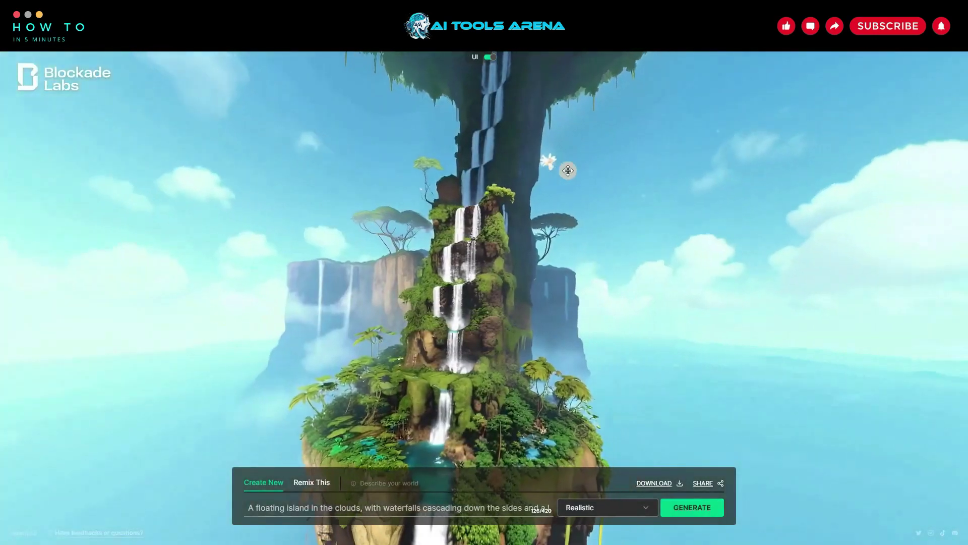
{"action": "left_click_drag", "start_coordinate": [567, 169], "coordinate": [546, 134]}
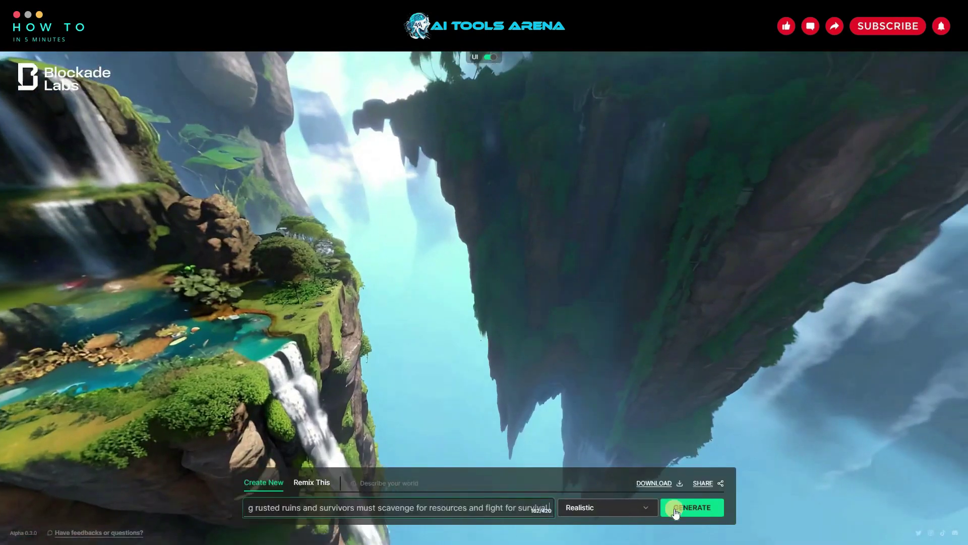
- Generate the post-apocalyptic wasteland skybox and rotate the view around it
{"action": "left_click", "coordinate": [676, 510]}
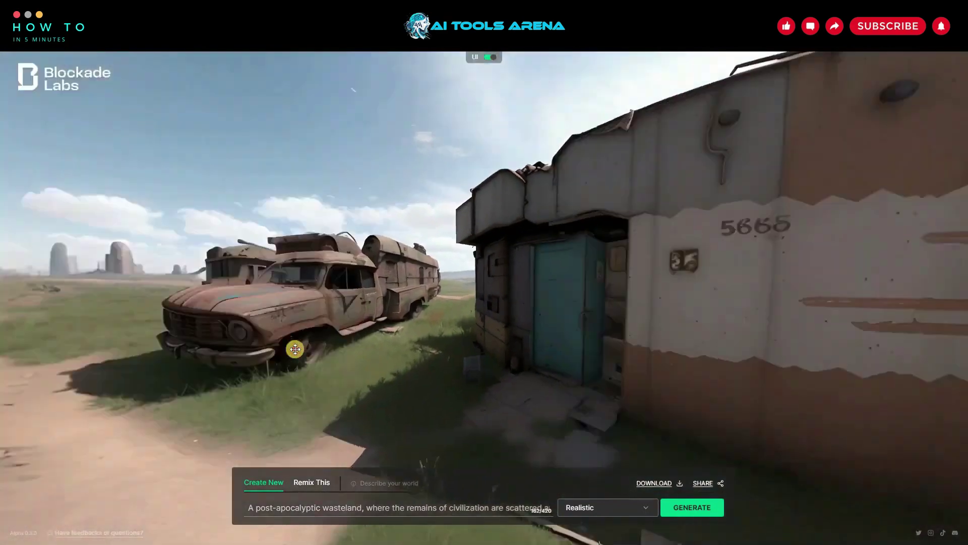
{"action": "left_click_drag", "start_coordinate": [295, 349], "coordinate": [649, 395]}
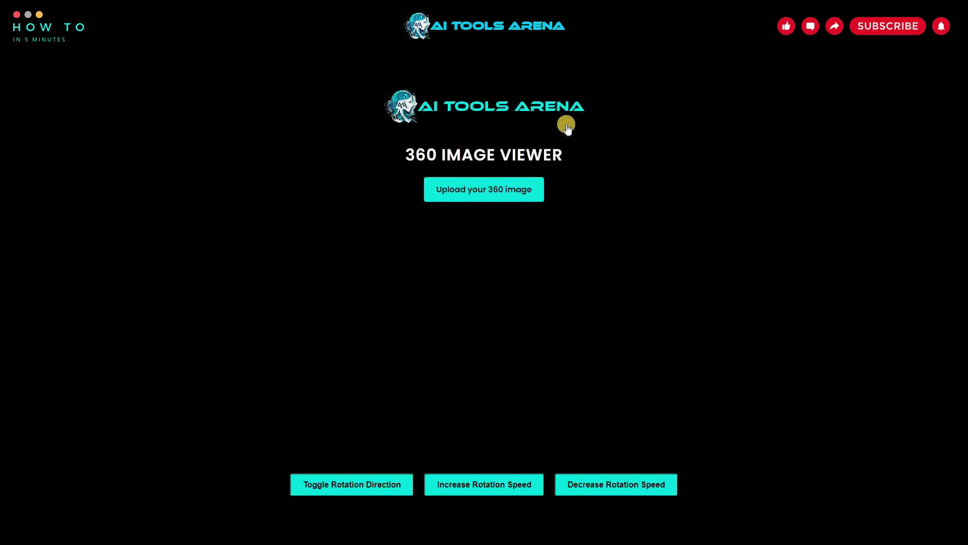
- Upload the realistic alien landscape image into the 360 Image Viewer
{"action": "left_click", "coordinate": [507, 170]}
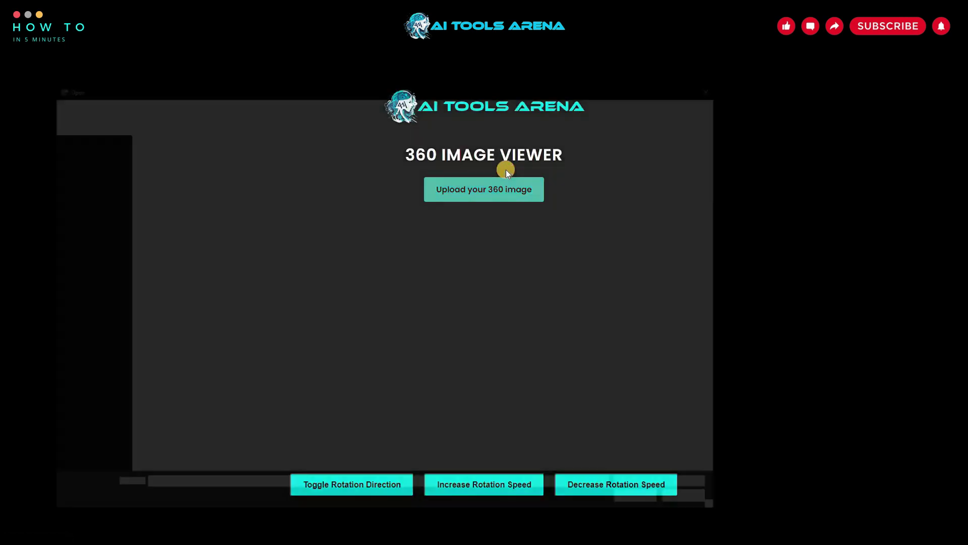
{"action": "left_click", "coordinate": [211, 154]}
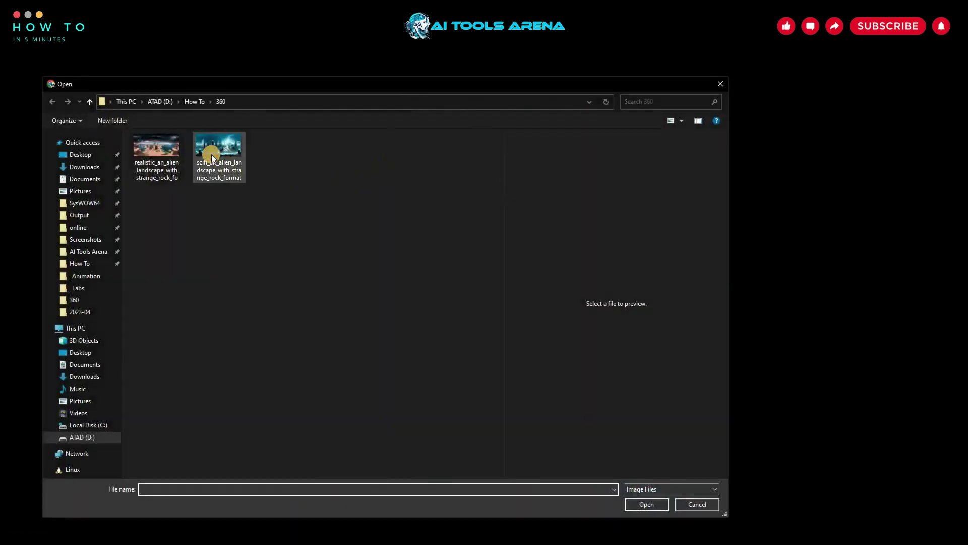
{"action": "left_click", "coordinate": [178, 159]}
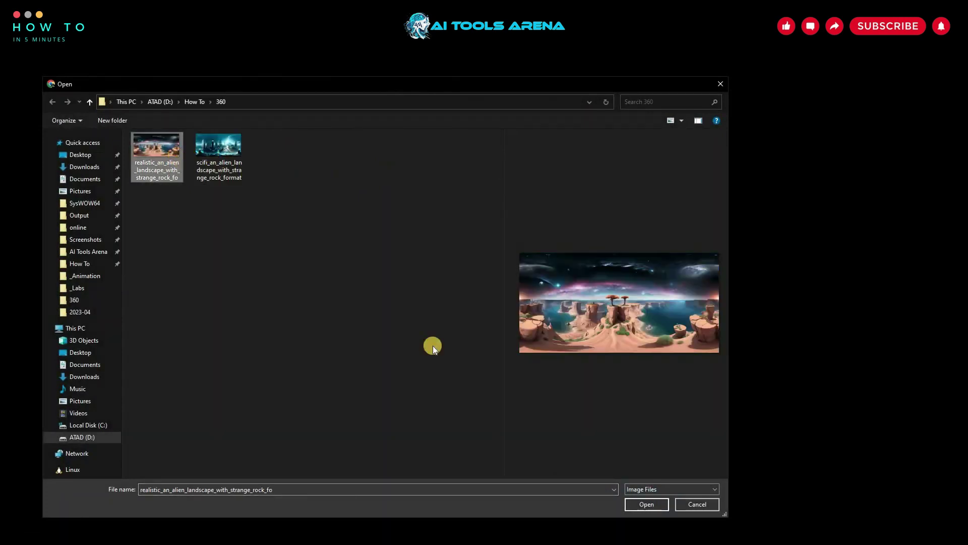
{"action": "key", "text": "Return"}
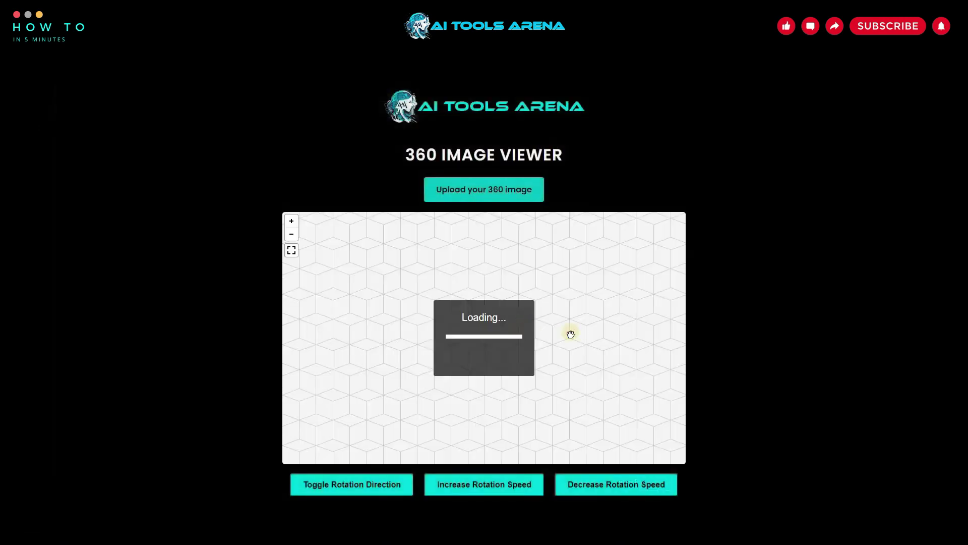
- Increase the panorama's rotation speed and reverse its rotation direction
{"action": "left_click", "coordinate": [494, 490]}
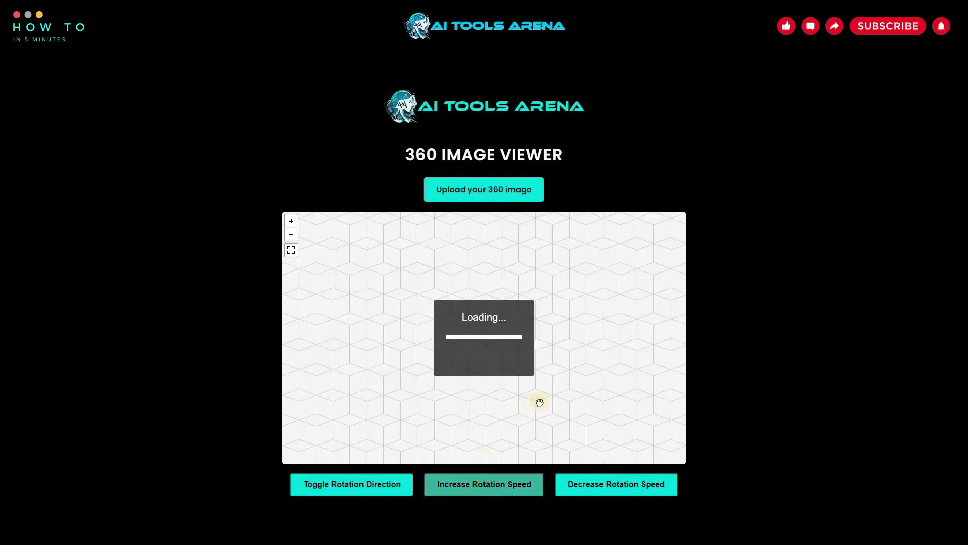
{"action": "left_click", "coordinate": [447, 482]}
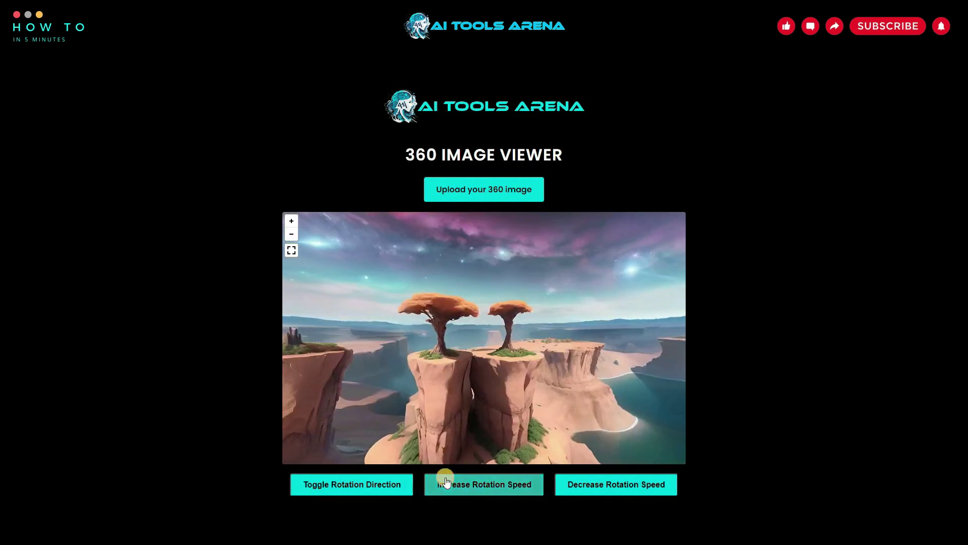
{"action": "left_click", "coordinate": [381, 485]}
{"action": "left_click", "coordinate": [374, 485]}
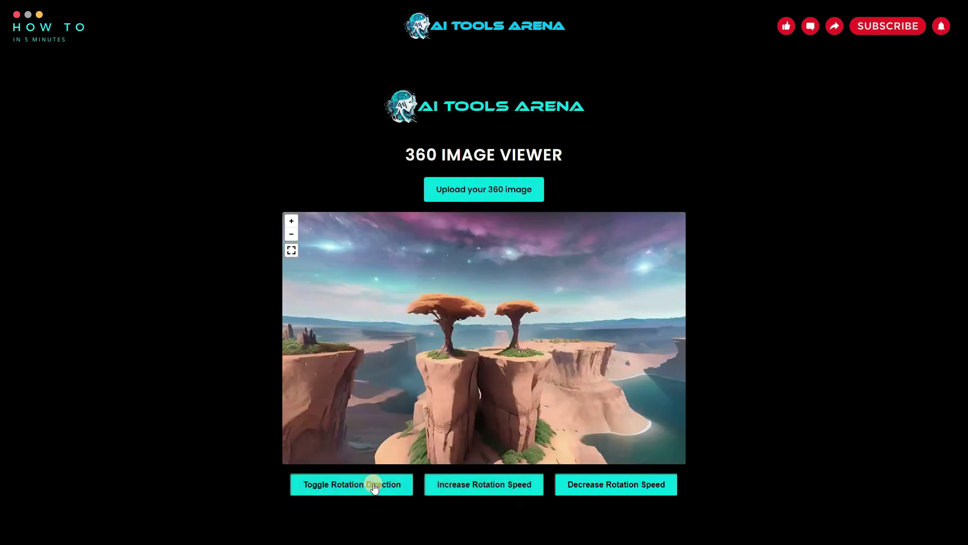
{"action": "left_click", "coordinate": [374, 486]}
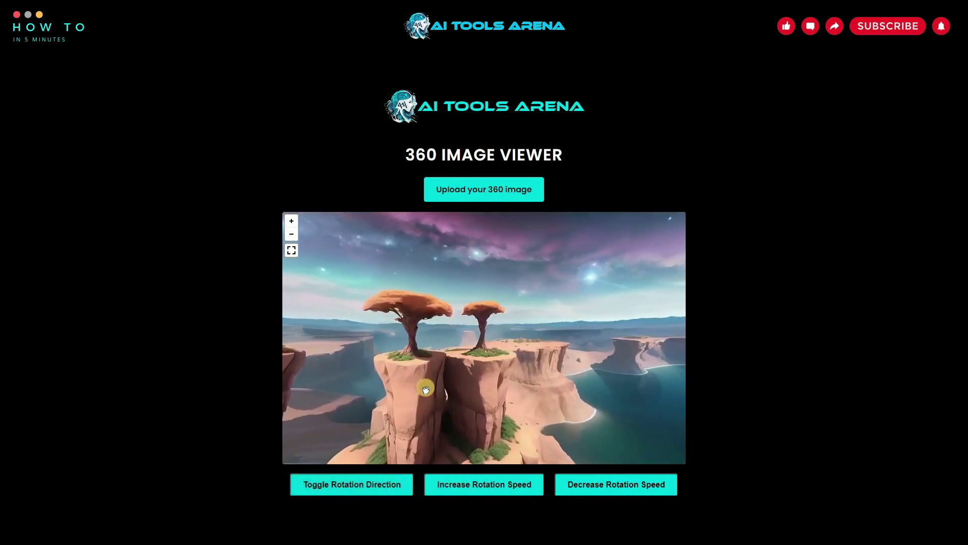
{"action": "key", "text": "alt+Tab"}
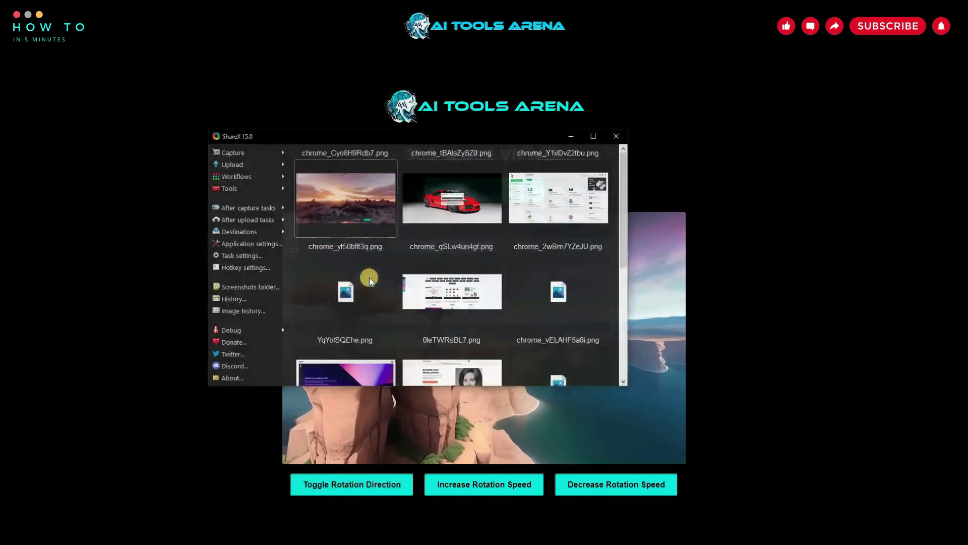
- Start a ShareX region screen recording, cancel it, and minimize ShareX
{"action": "left_click", "coordinate": [261, 146]}
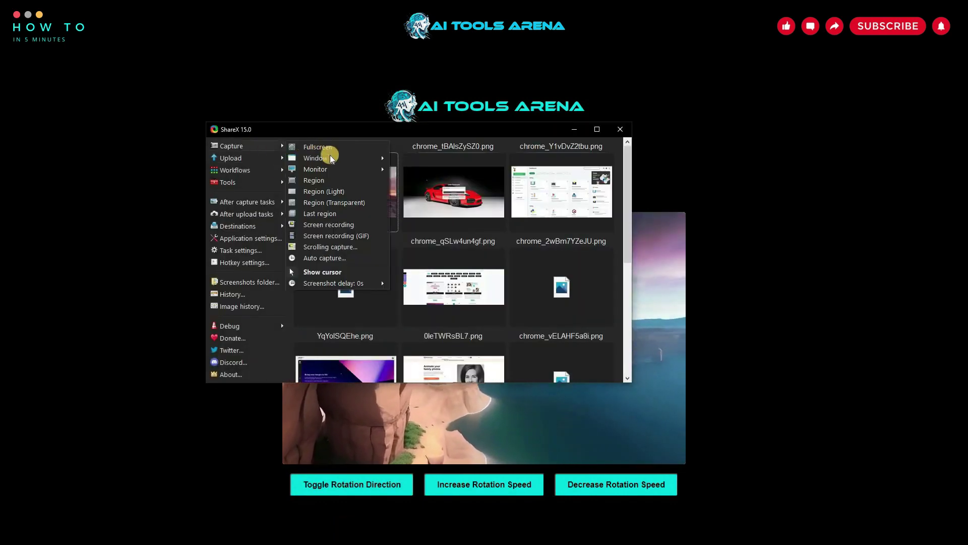
{"action": "left_click", "coordinate": [337, 225]}
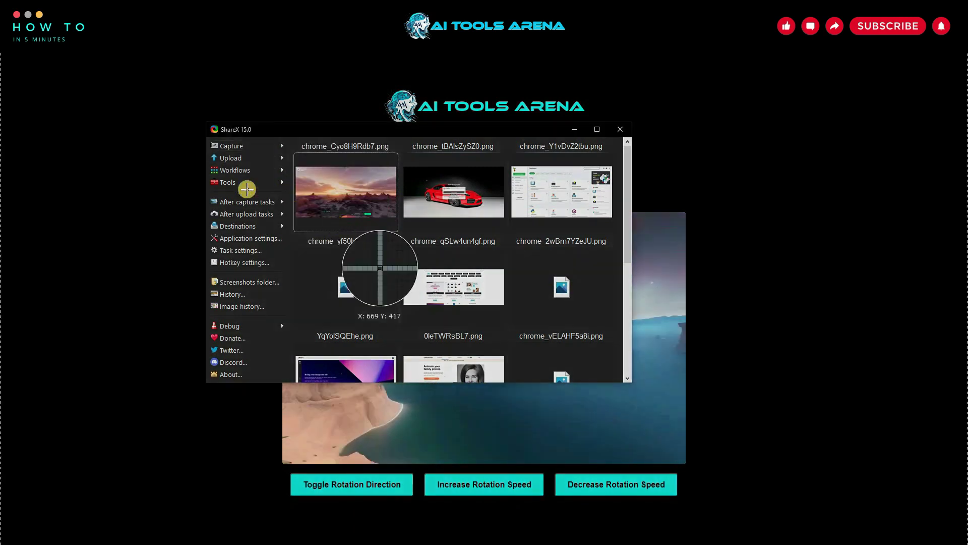
{"action": "key", "text": "Escape"}
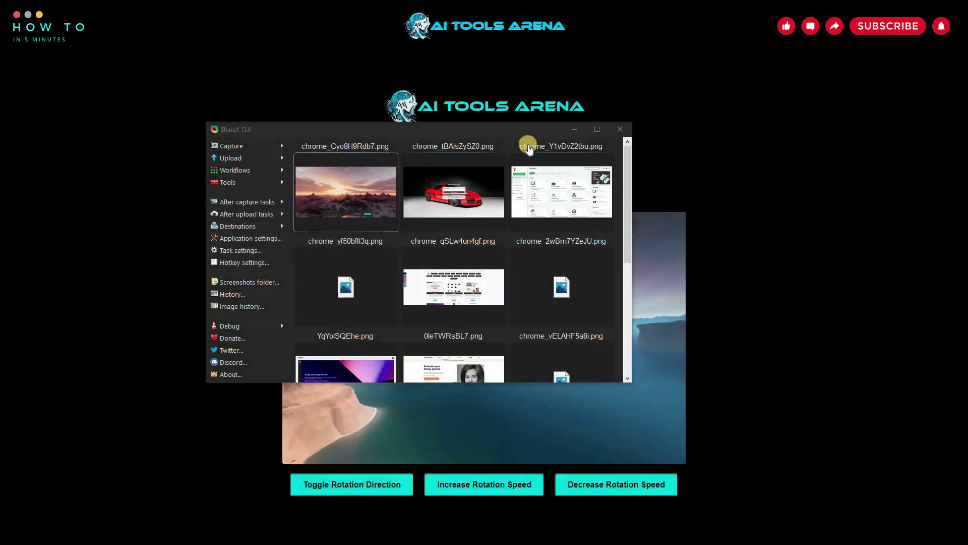
{"action": "left_click", "coordinate": [572, 130]}
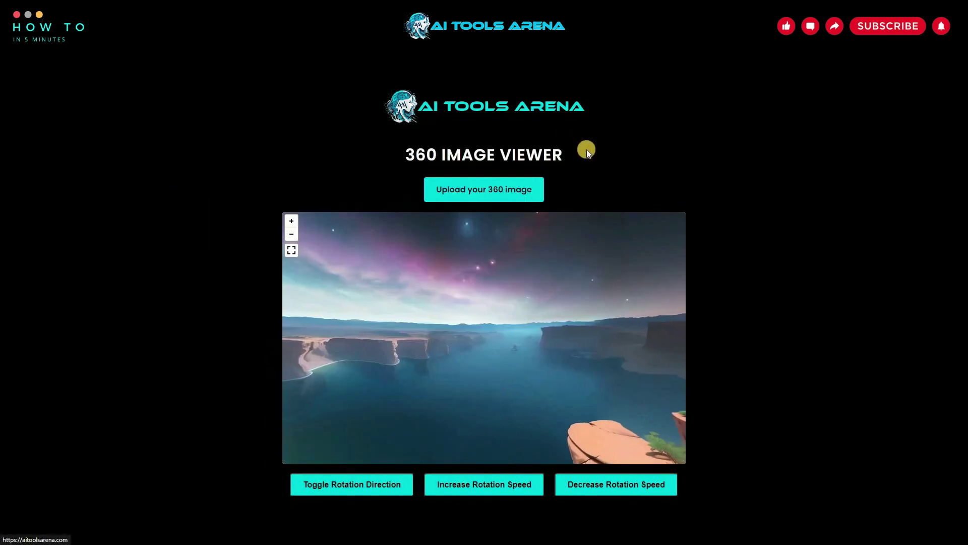
{"action": "left_click", "coordinate": [292, 249]}
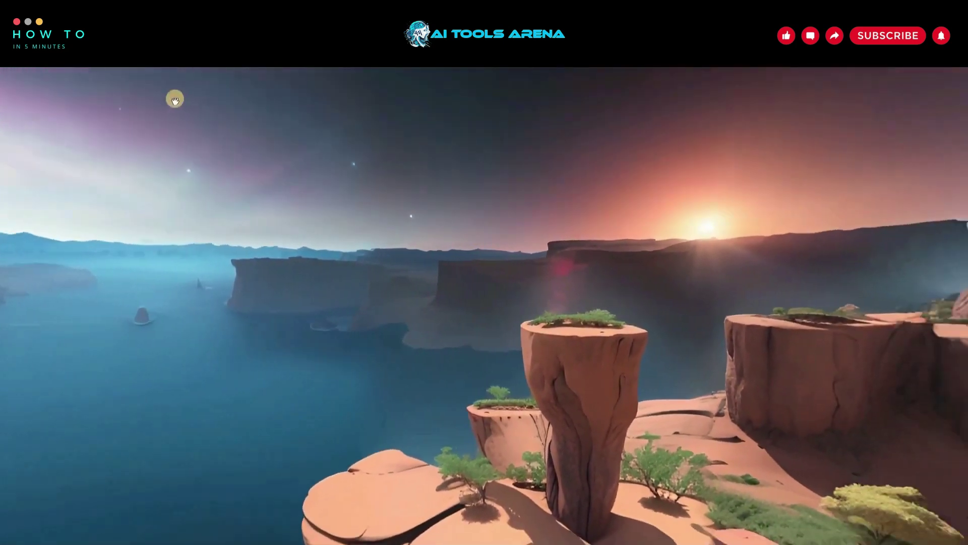
{"action": "key", "text": "Escape"}
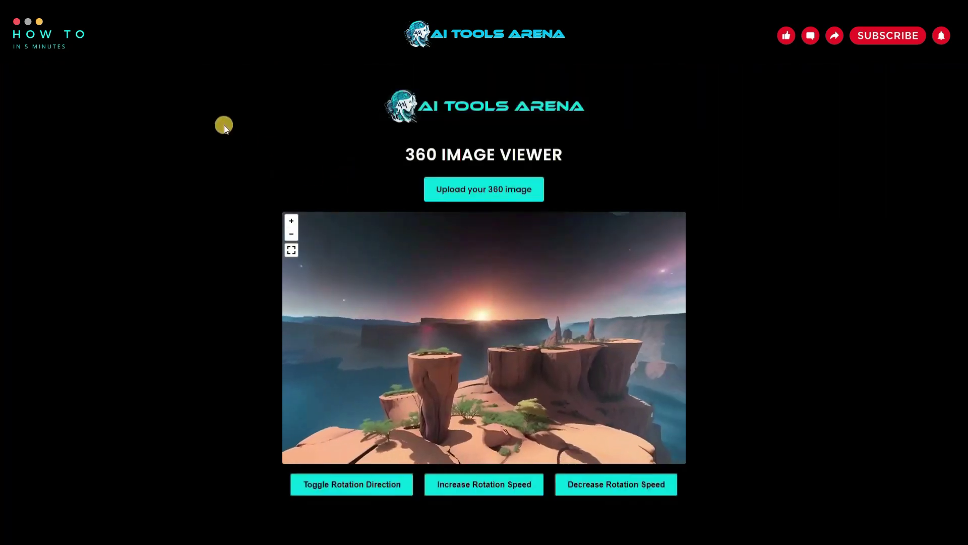
- Load the Japanese village panorama into the 360 Image Viewer and show it fullscreen
{"action": "left_click", "coordinate": [473, 194]}
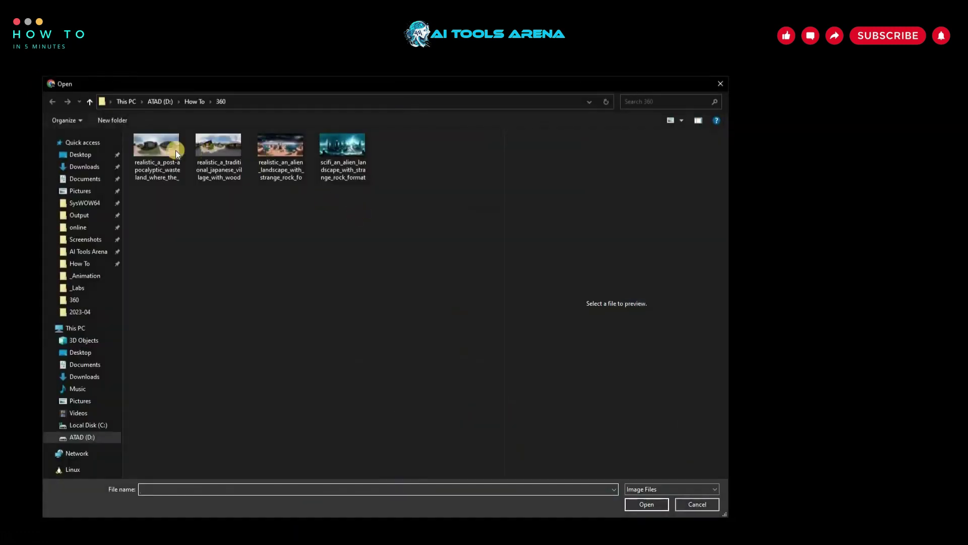
{"action": "left_click", "coordinate": [152, 148]}
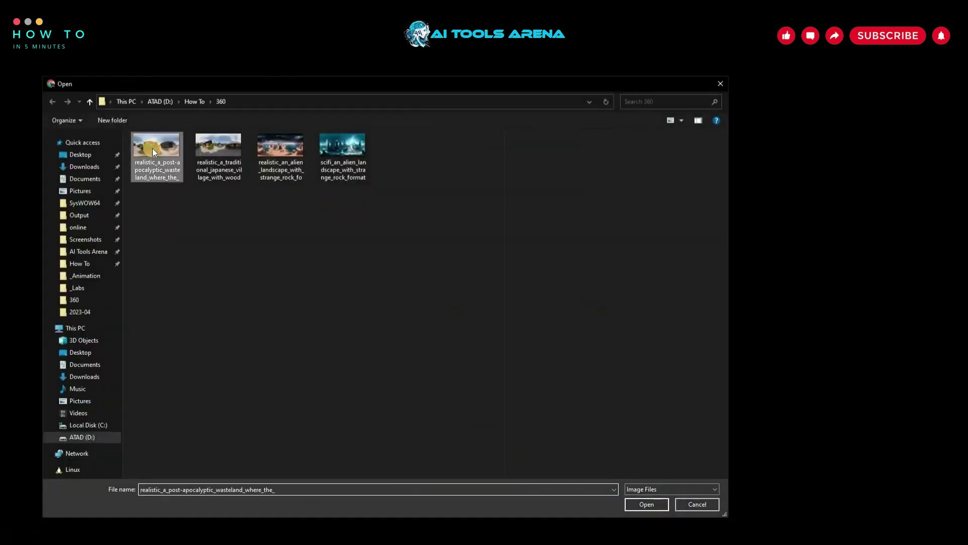
{"action": "left_click", "coordinate": [228, 151]}
{"action": "left_click", "coordinate": [634, 503]}
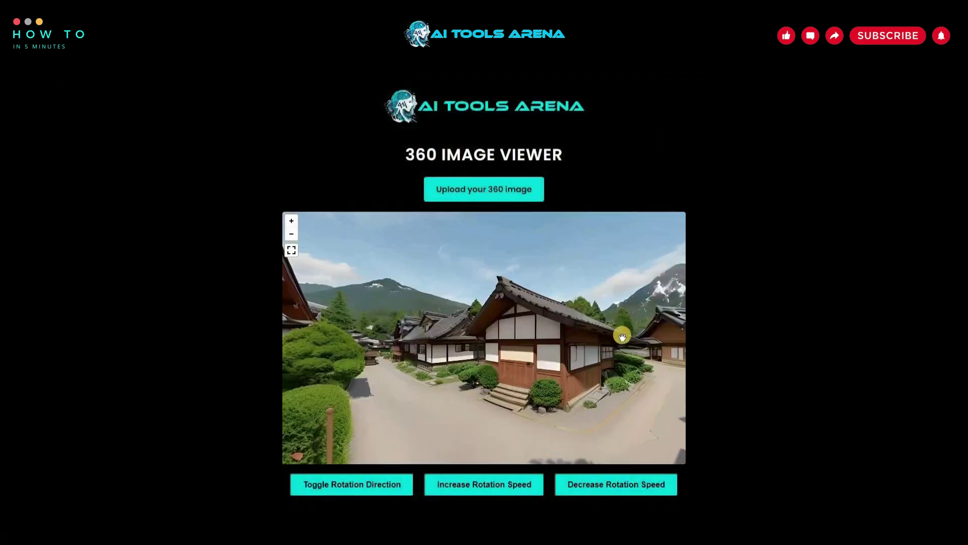
{"action": "left_click", "coordinate": [291, 251]}
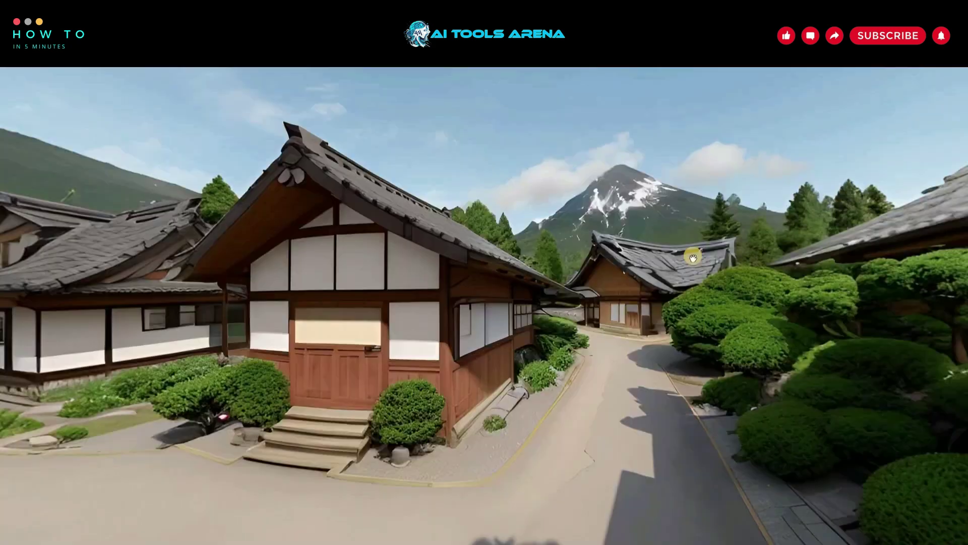